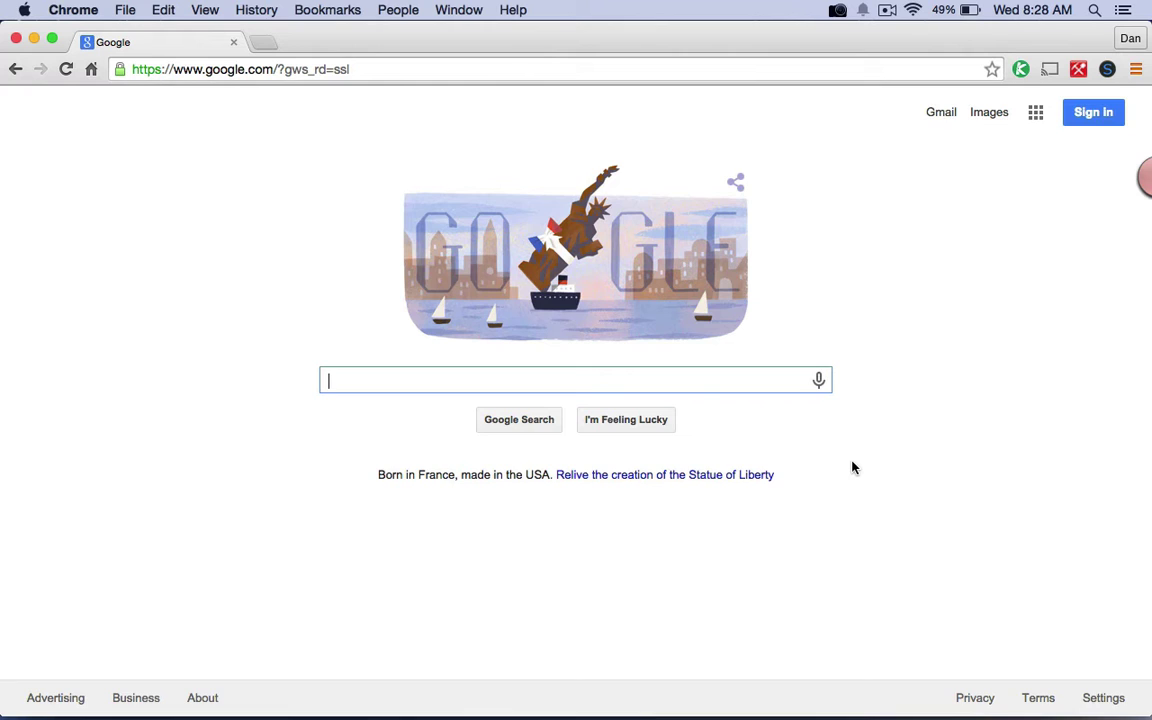
Step: Search Google for tesla coil and look over the results
text(tesla coil)
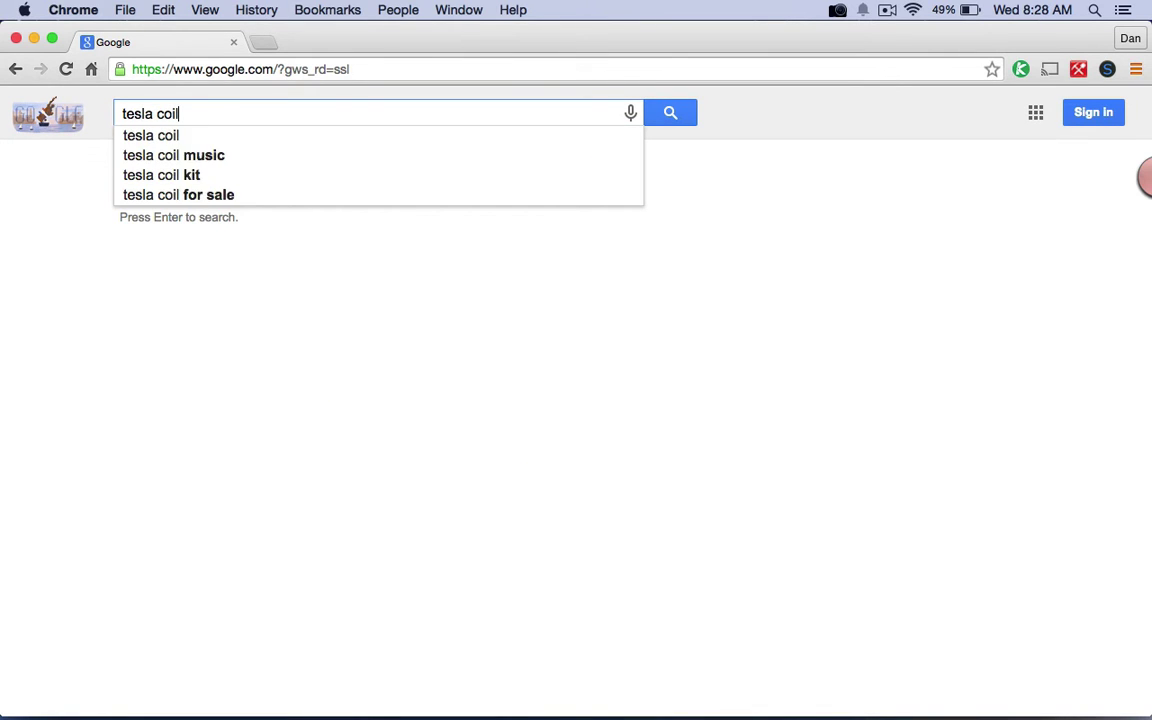
key(Return)
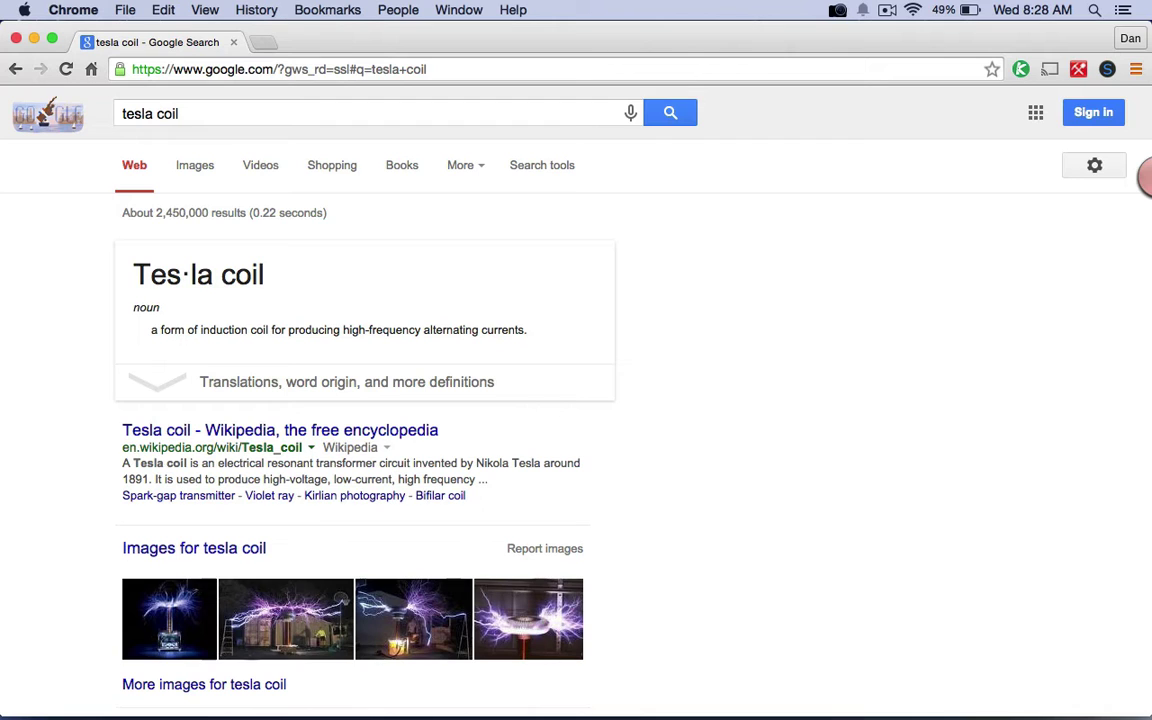
scroll(716, 494, down, 5)
scroll(716, 494, up, 5)
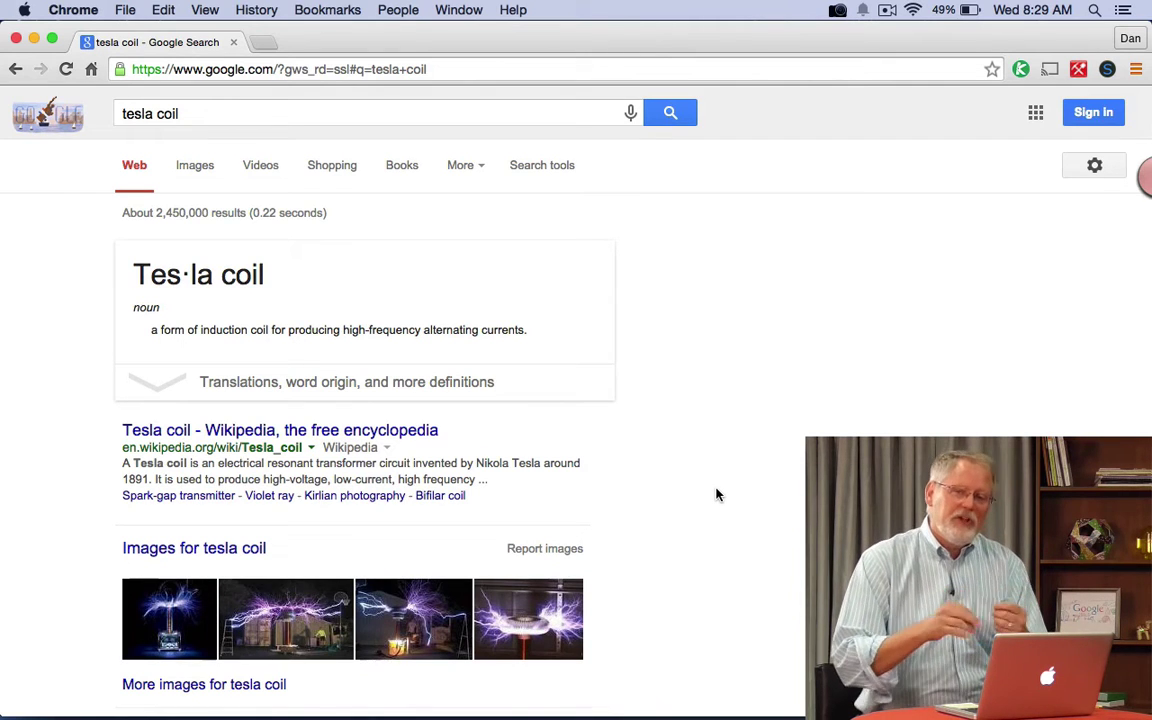
Step: Narrow the tesla coil search with site:stanford.edu, getting about 1,810 results
click(218, 119)
text(sit)
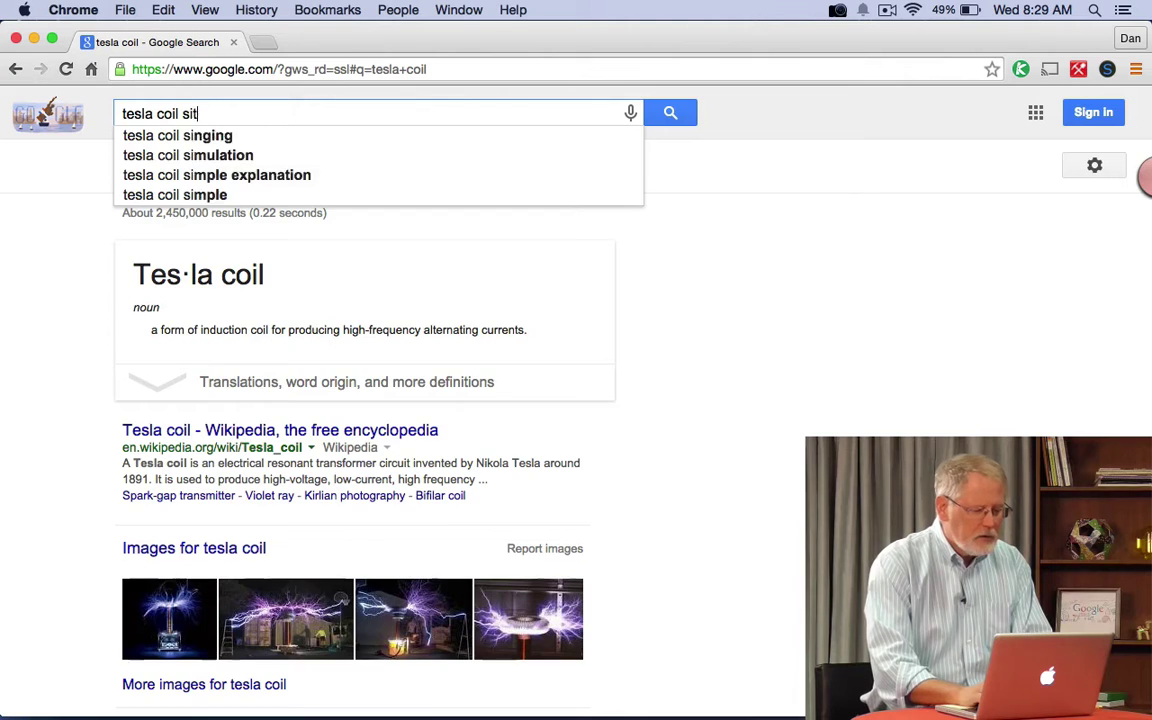
text(e:standford.edu)
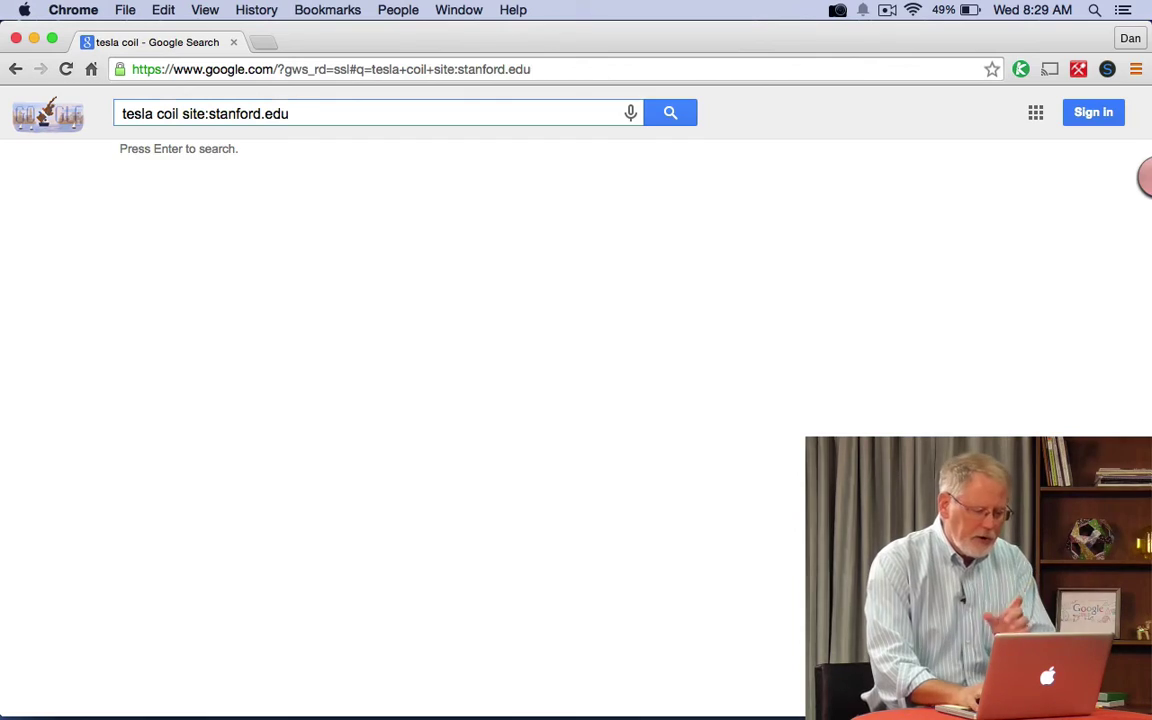
key(Return)
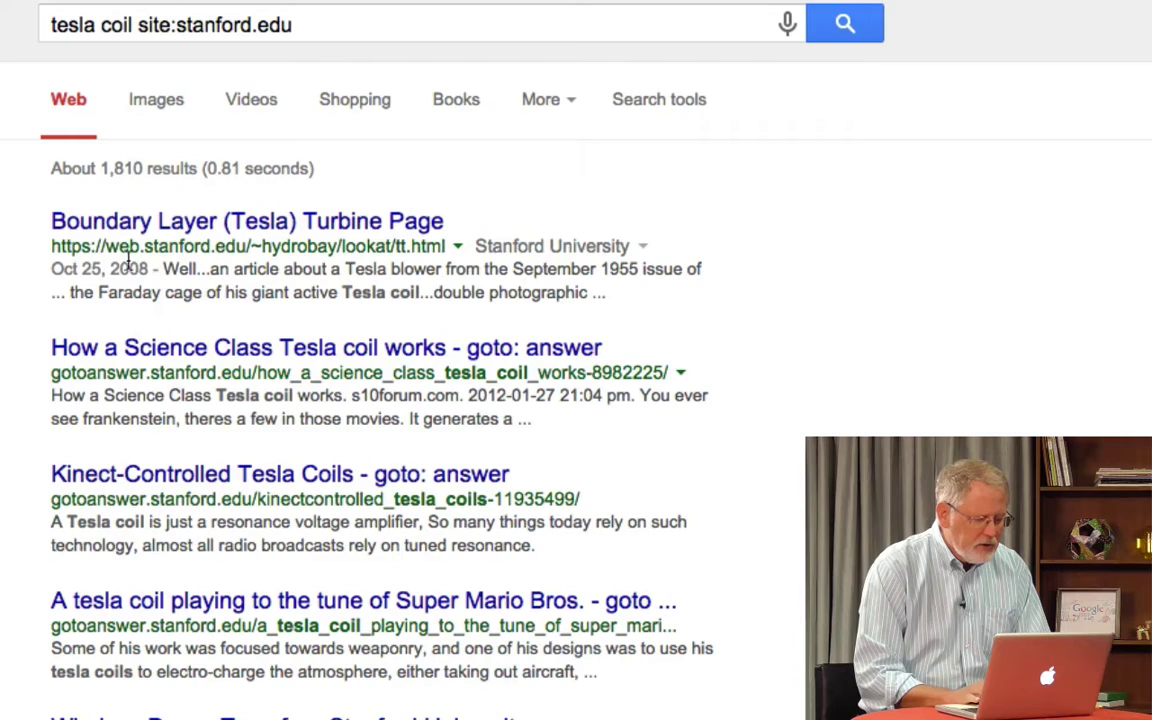
scroll(252, 680, down, 5)
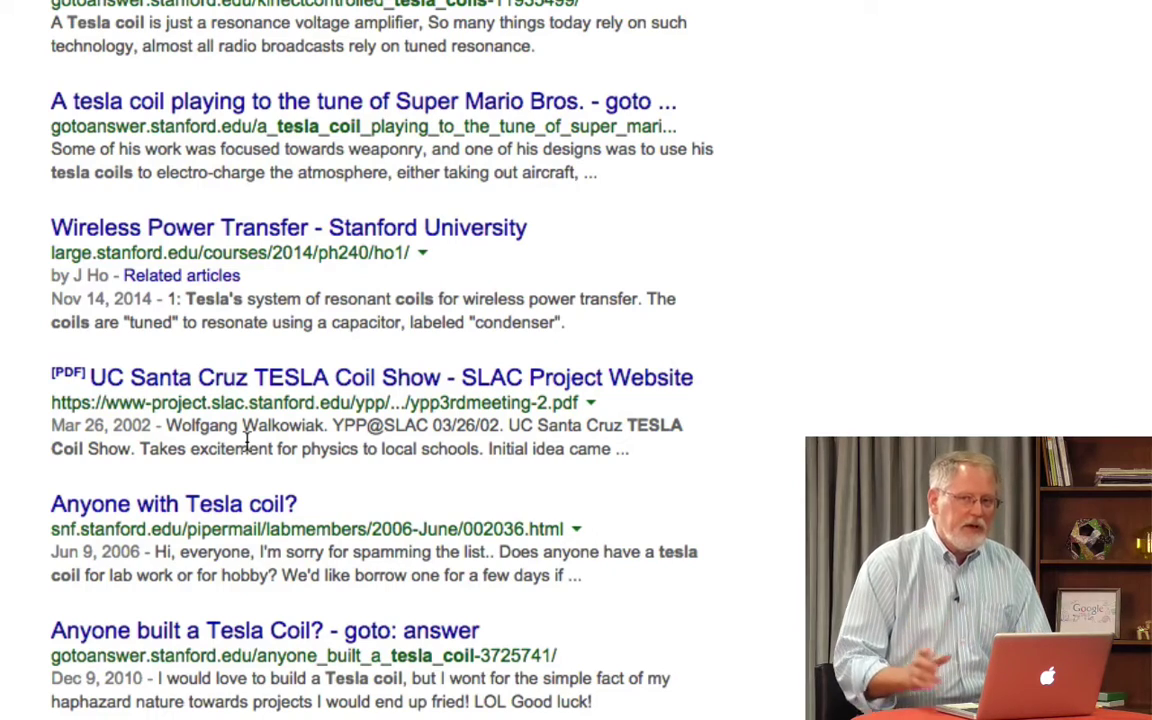
scroll(247, 441, up, 5)
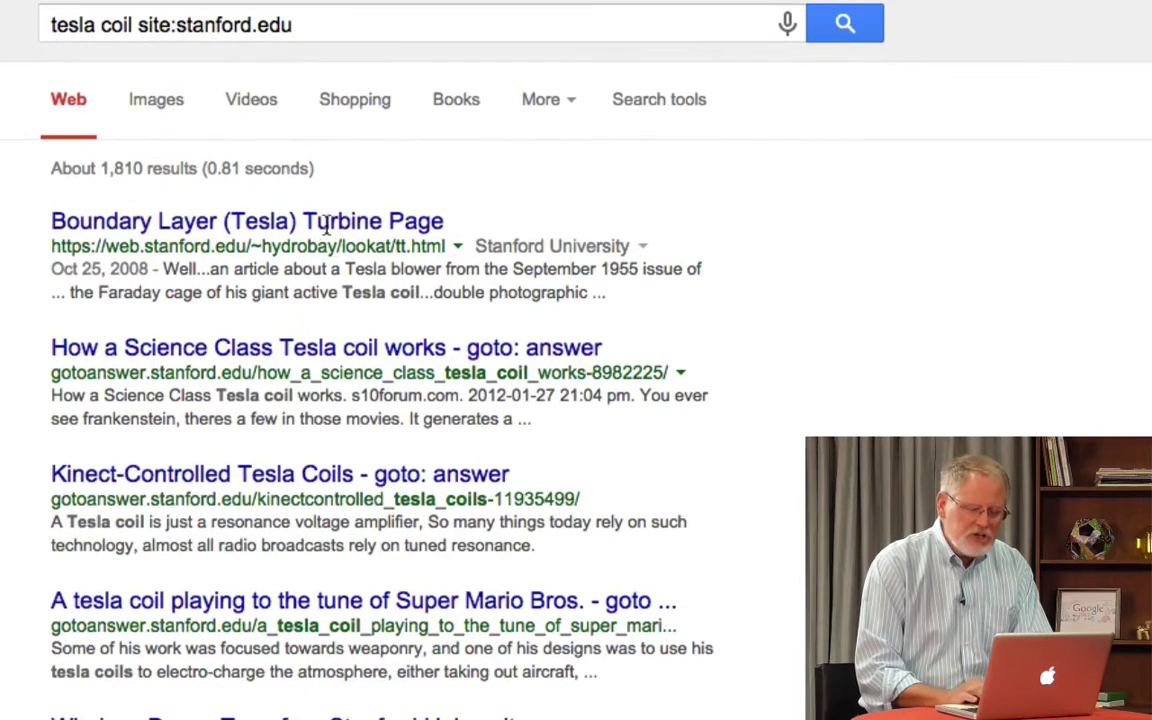
Step: Replace stanford.edu with .gov and search tesla coil site:.gov
drag(312, 27, 179, 30)
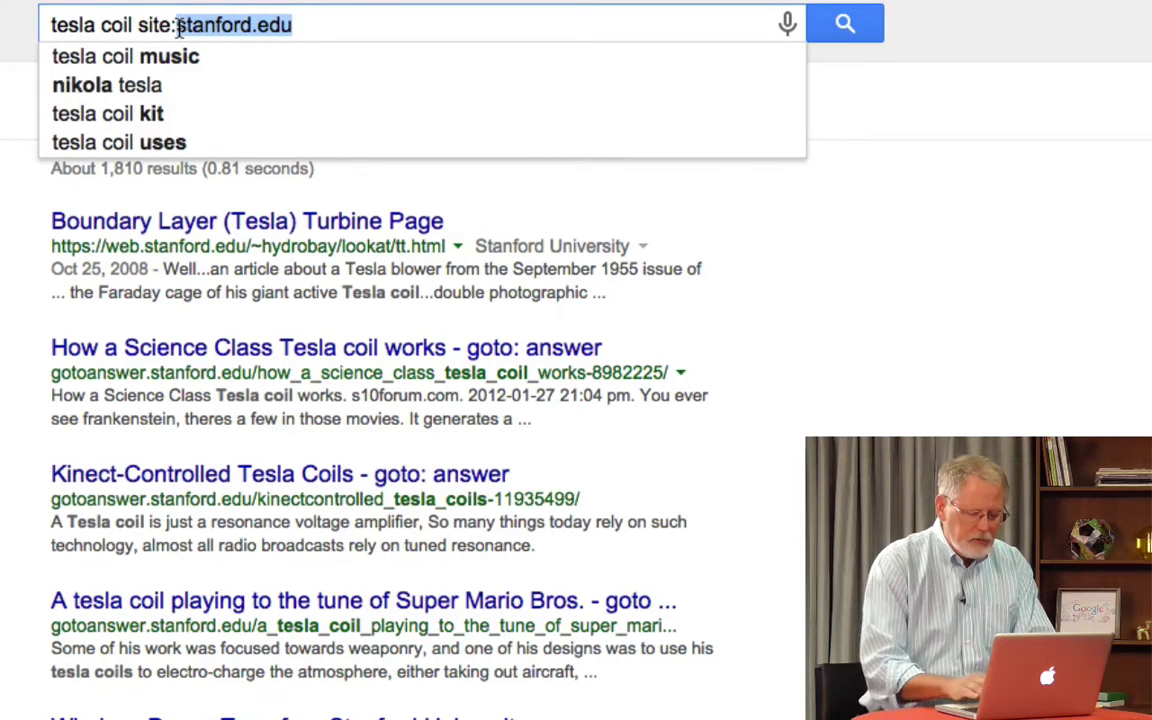
key(BackSpace)
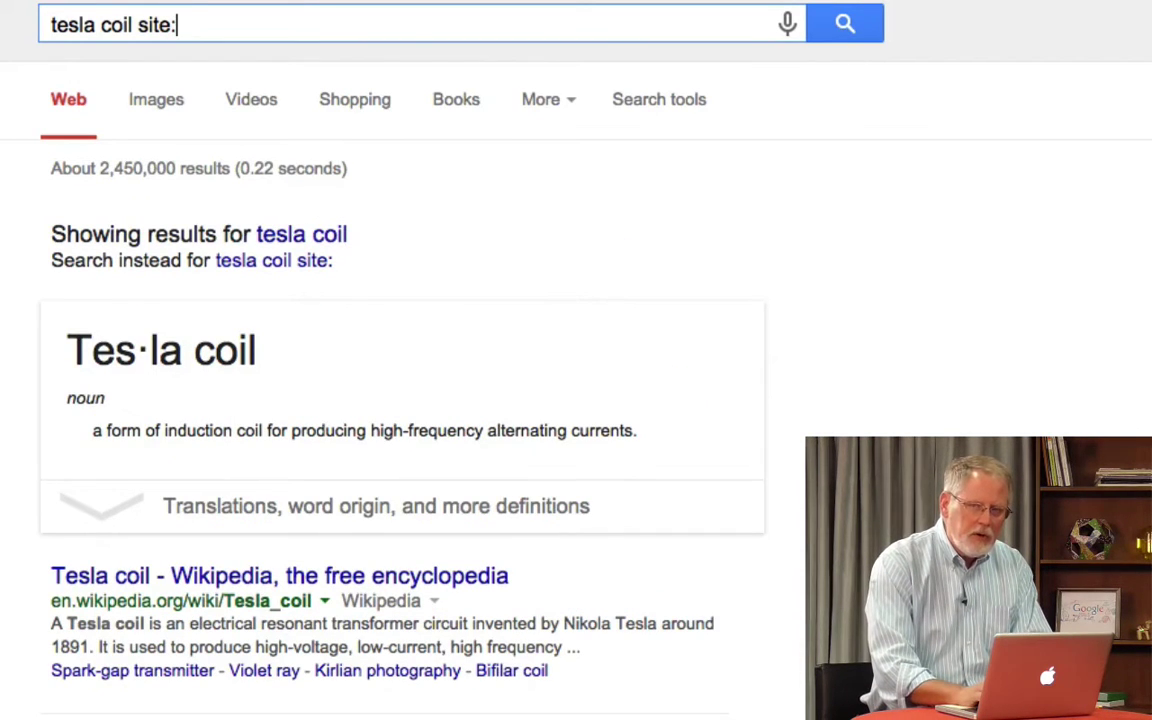
text(.gov)
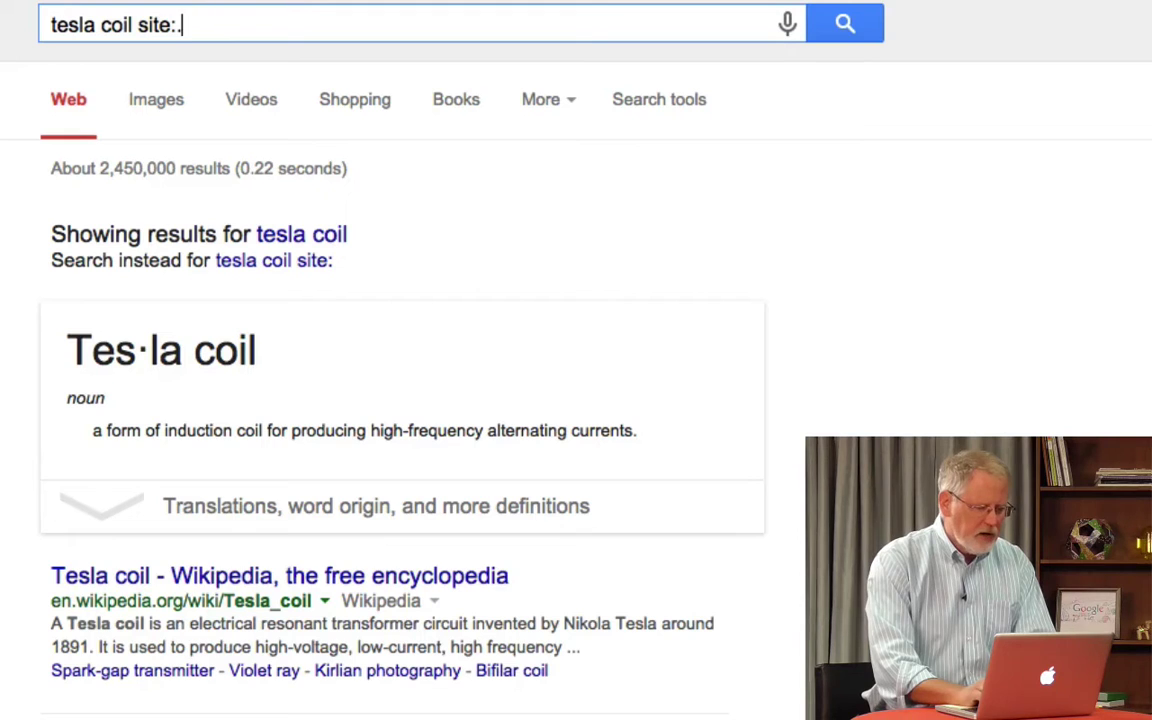
key(Return)
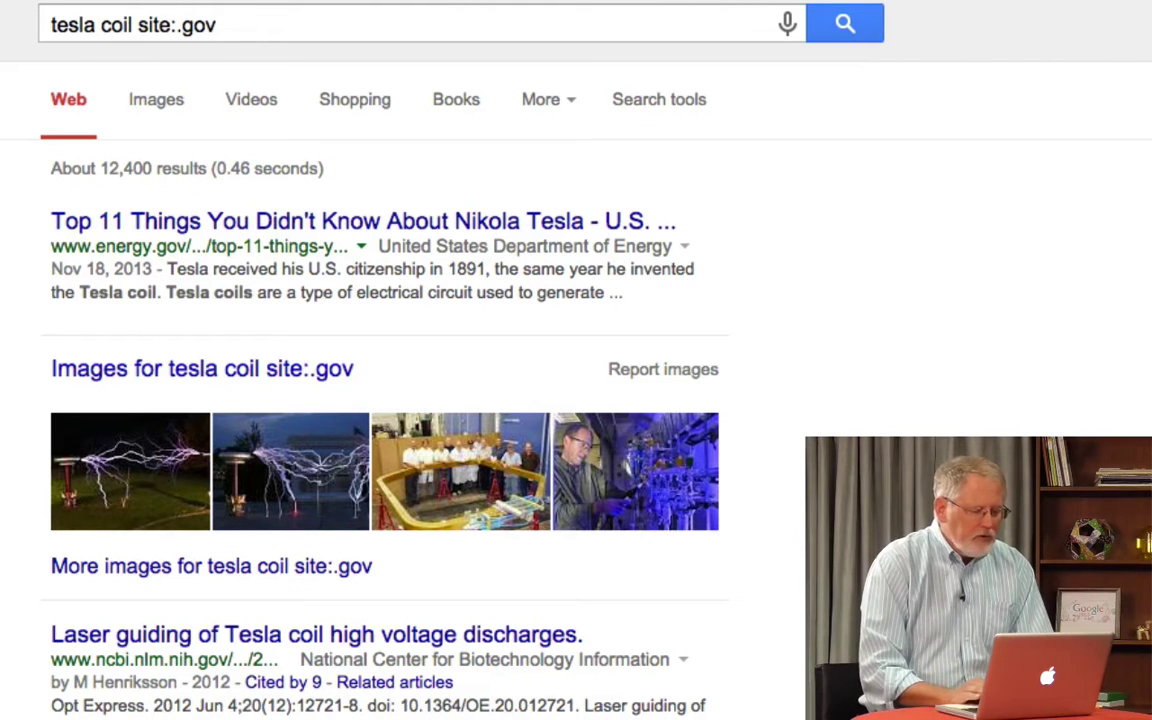
Step: Rerun as tesla coil site:gov, then as site: gov with a space (about 710,000 results)
click(180, 26)
key(BackSpace)
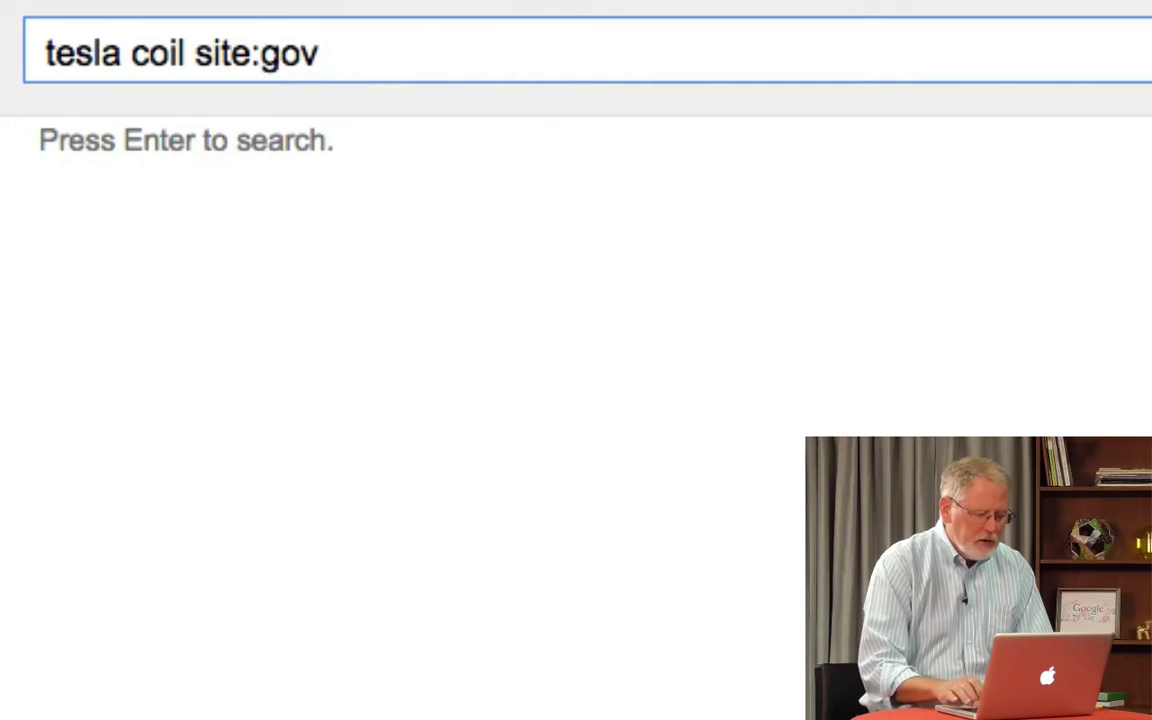
key(Return)
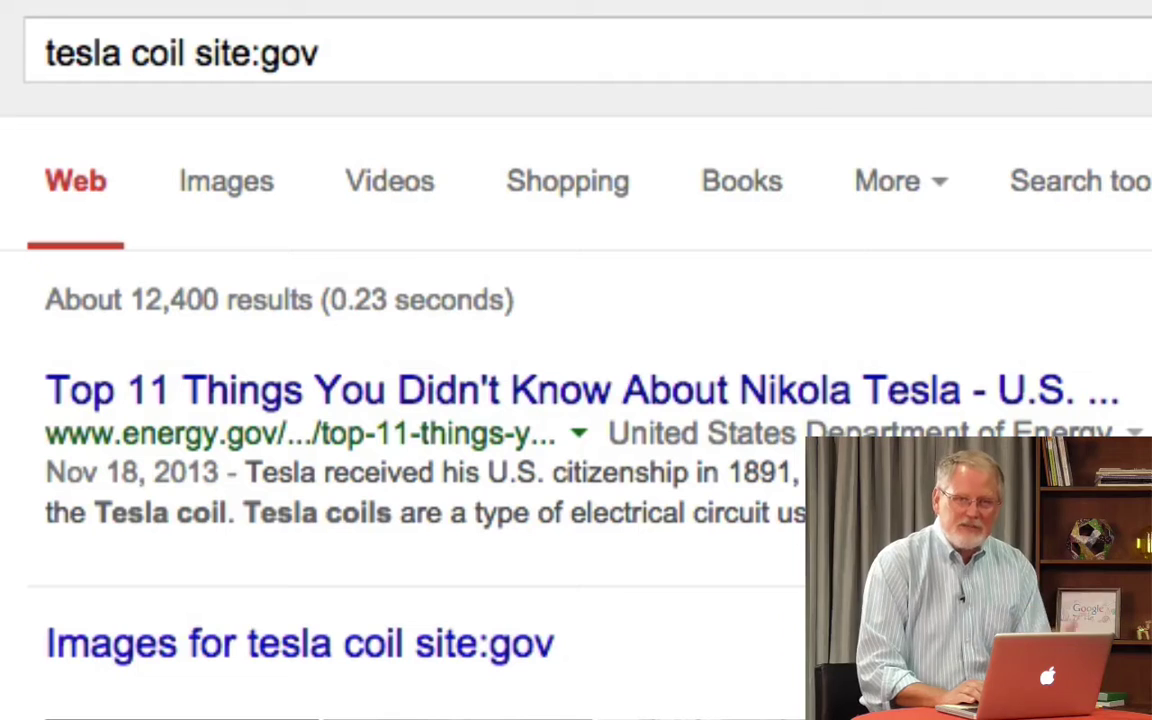
click(266, 70)
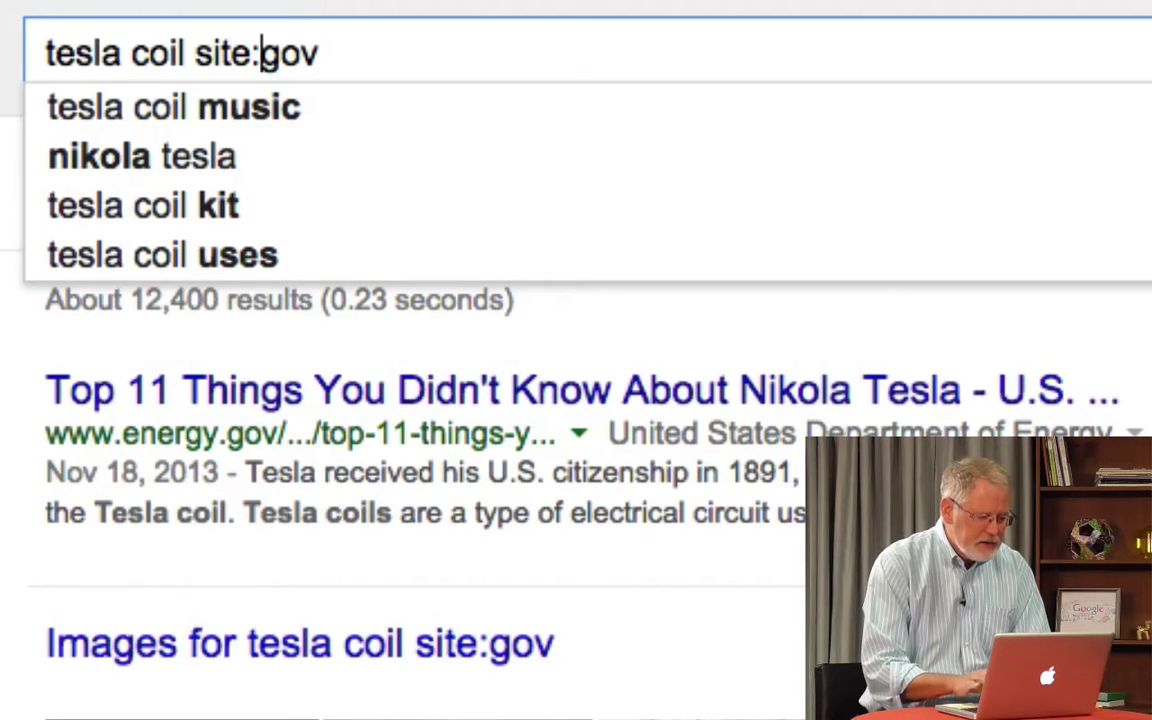
key(Return)
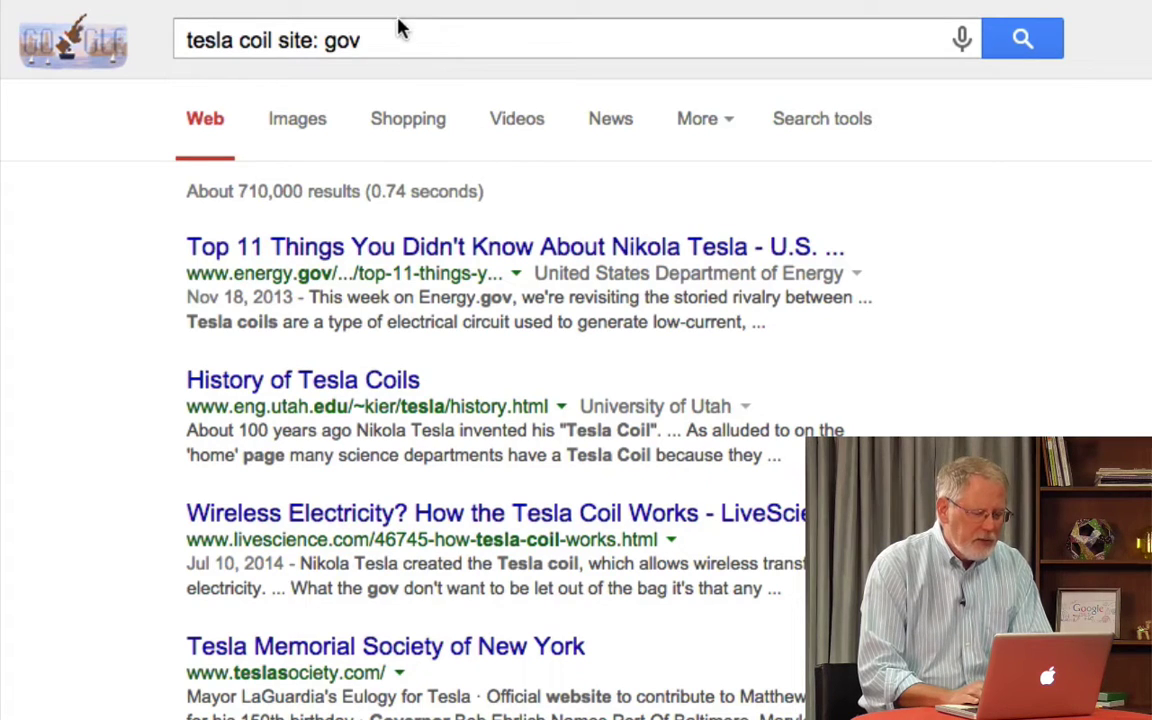
Step: Replace the query with site:.gov business workplace accident rate, then search and review the OSHA results
drag(391, 36, 135, 55)
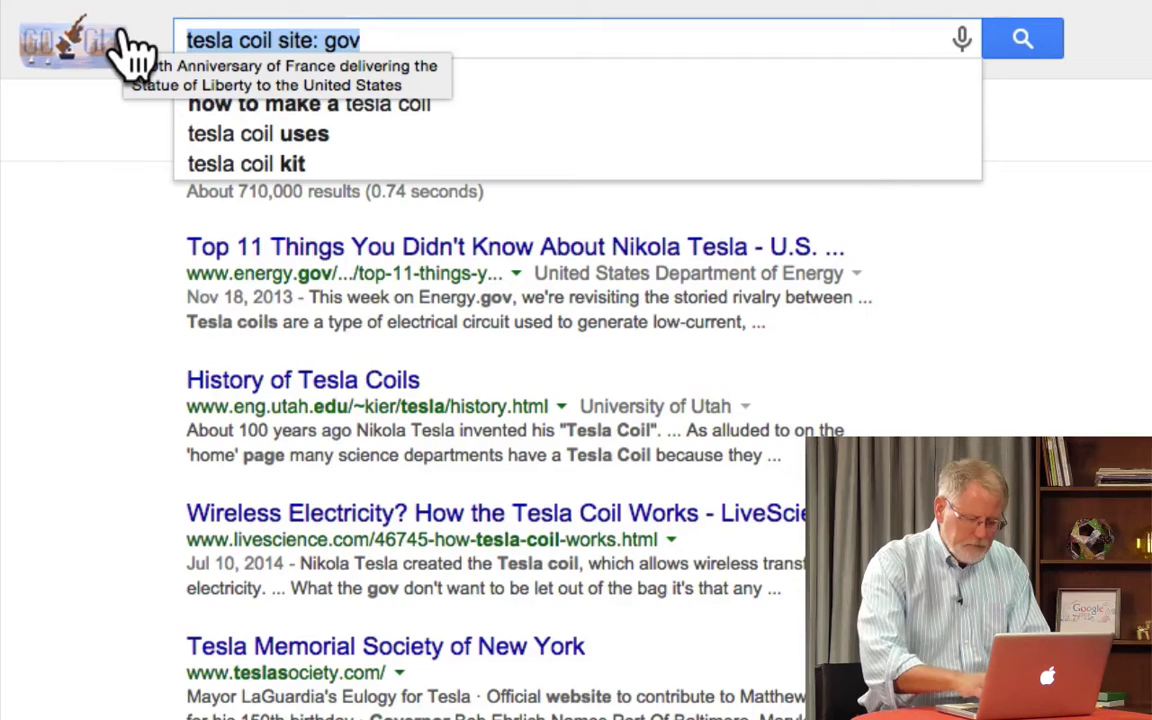
text(site.g)
key(BackSpace)
key(BackSpace)
text(:.gov )
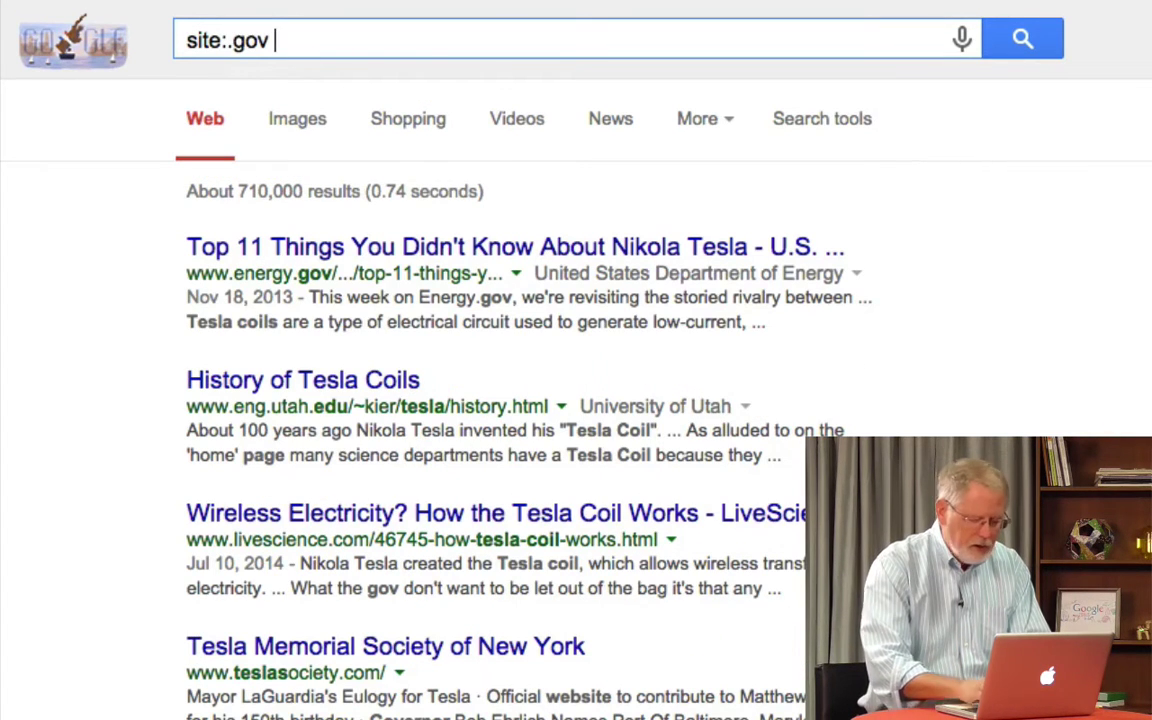
text(business wo)
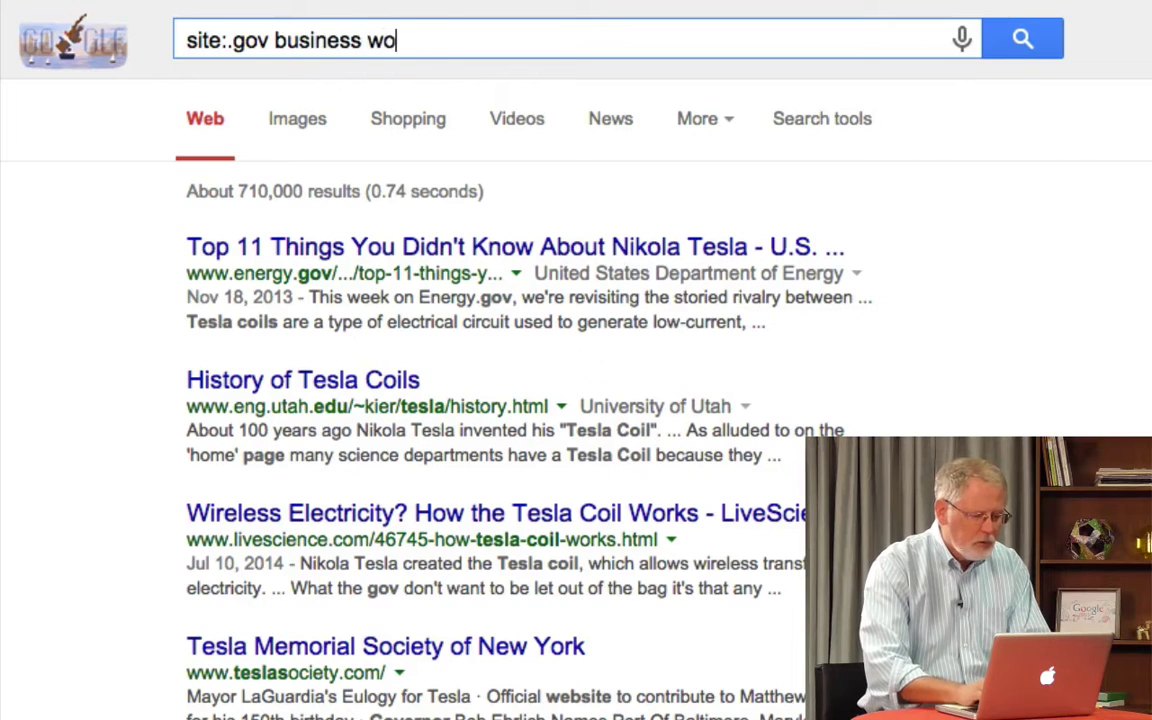
text(rkplace accidn)
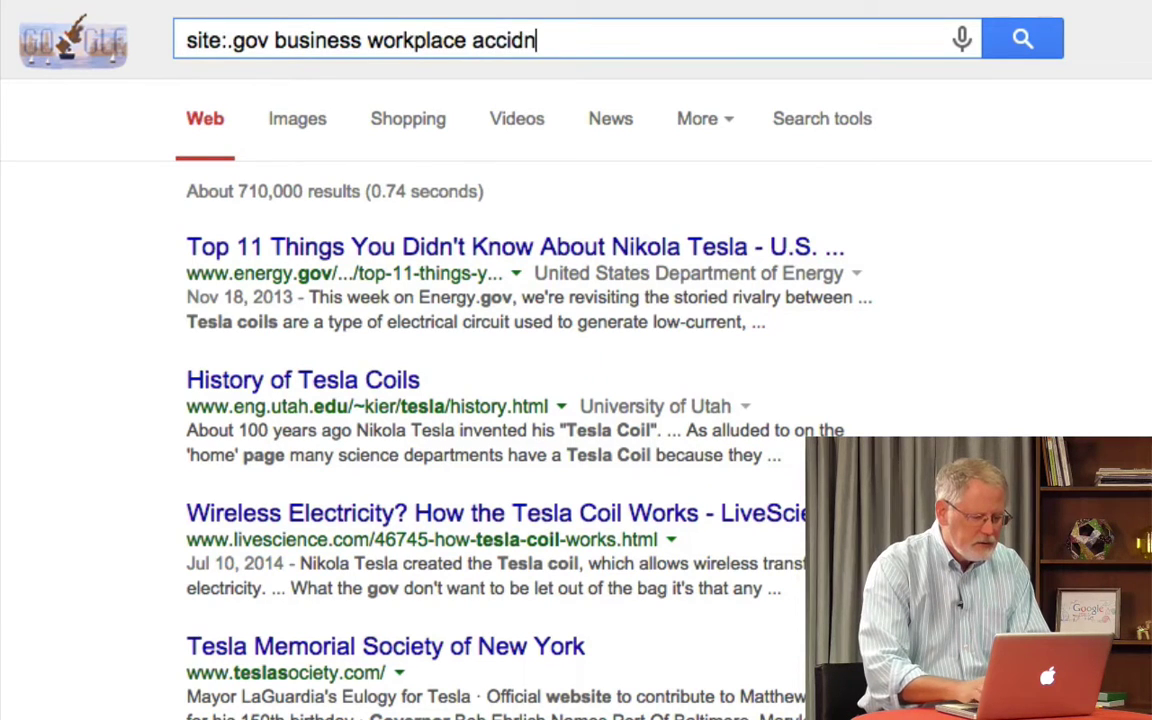
key(BackSpace)
text(ent rate)
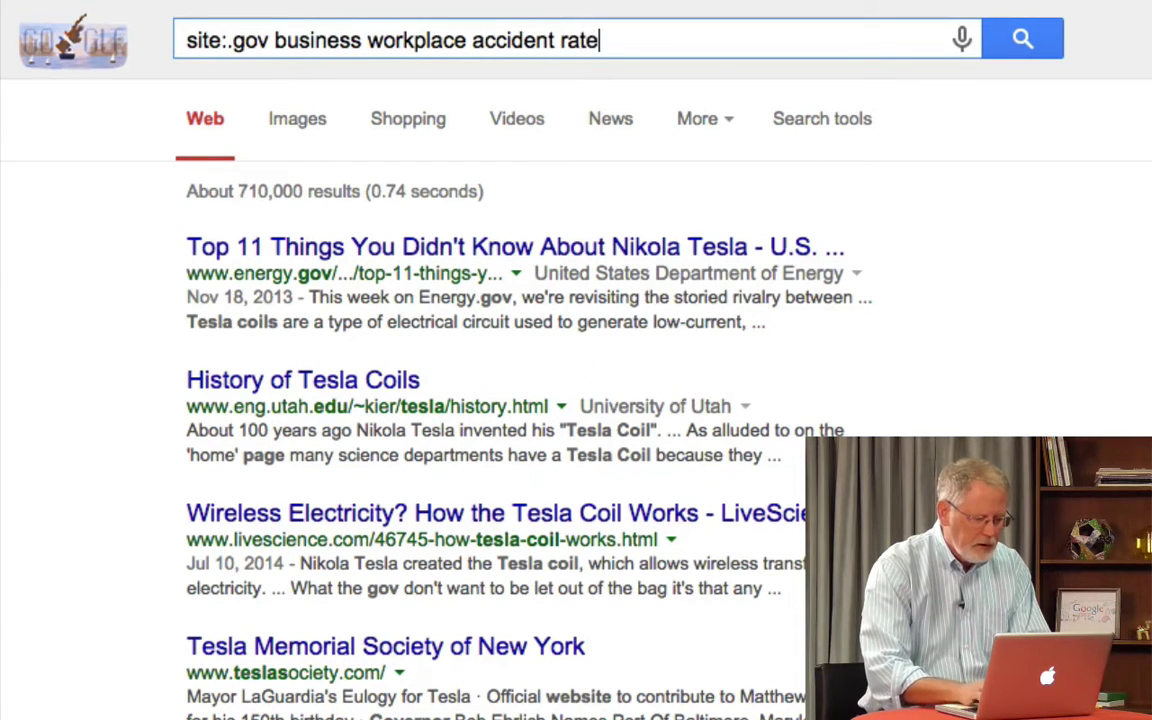
key(Return)
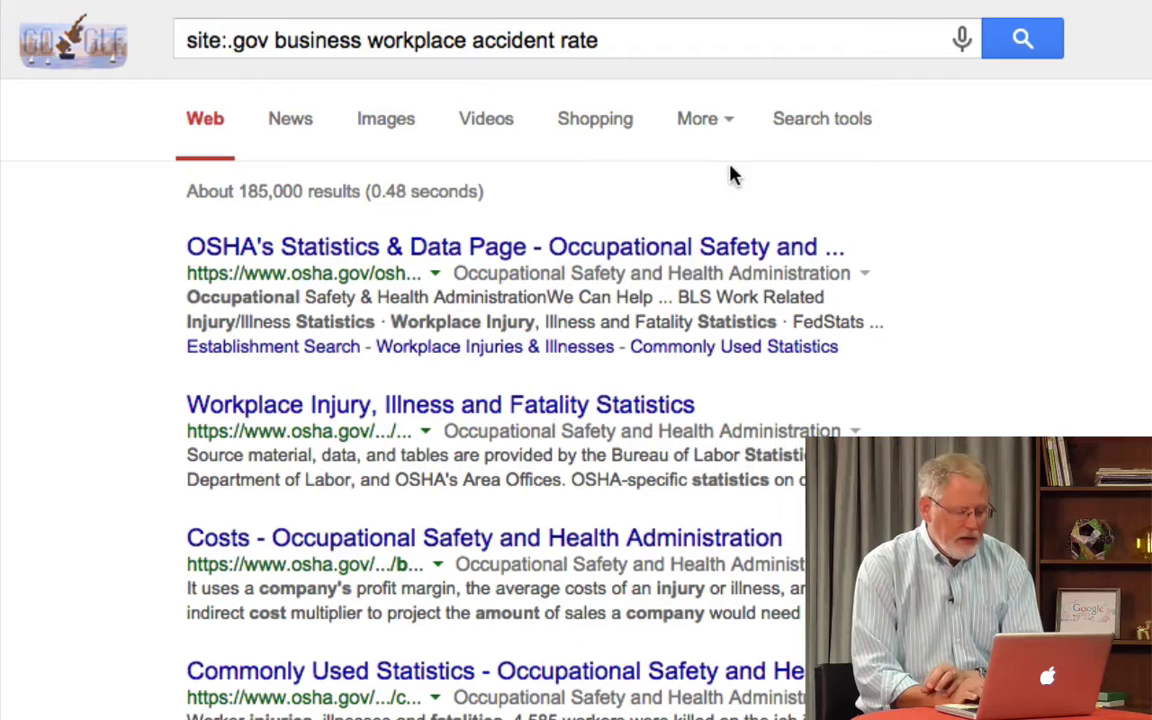
scroll(478, 265, down, 1)
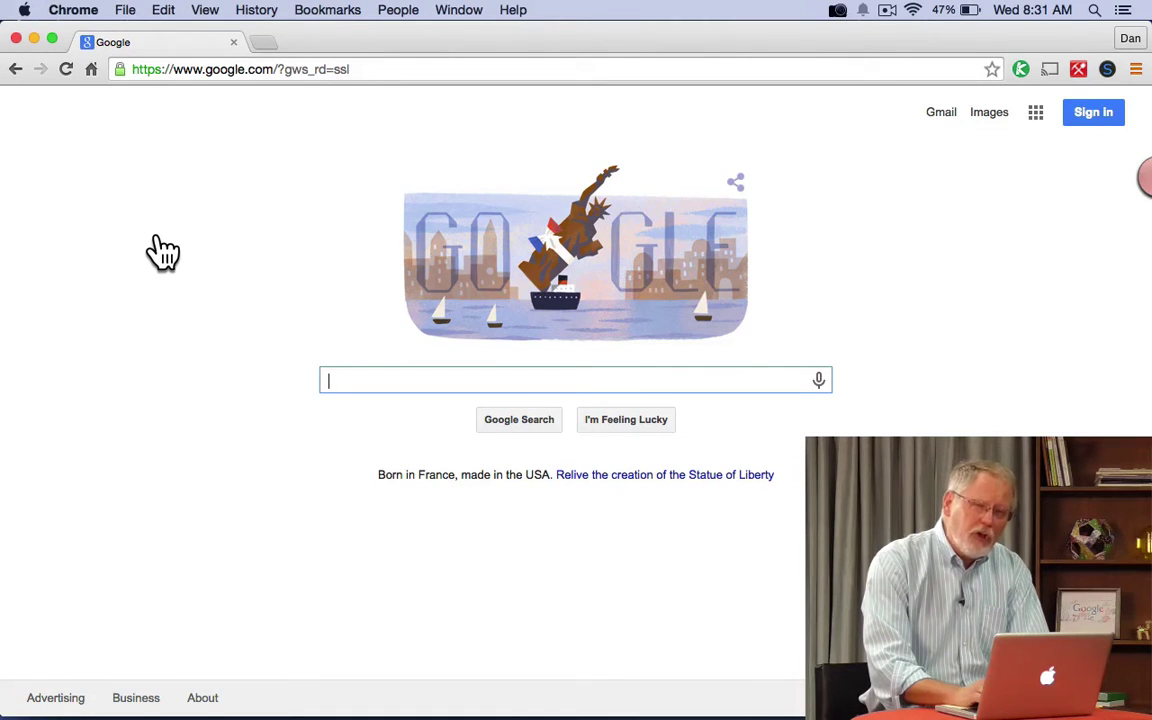
Step: Search mariculture, then limit it to .com sites and scroll the results
text(mari)
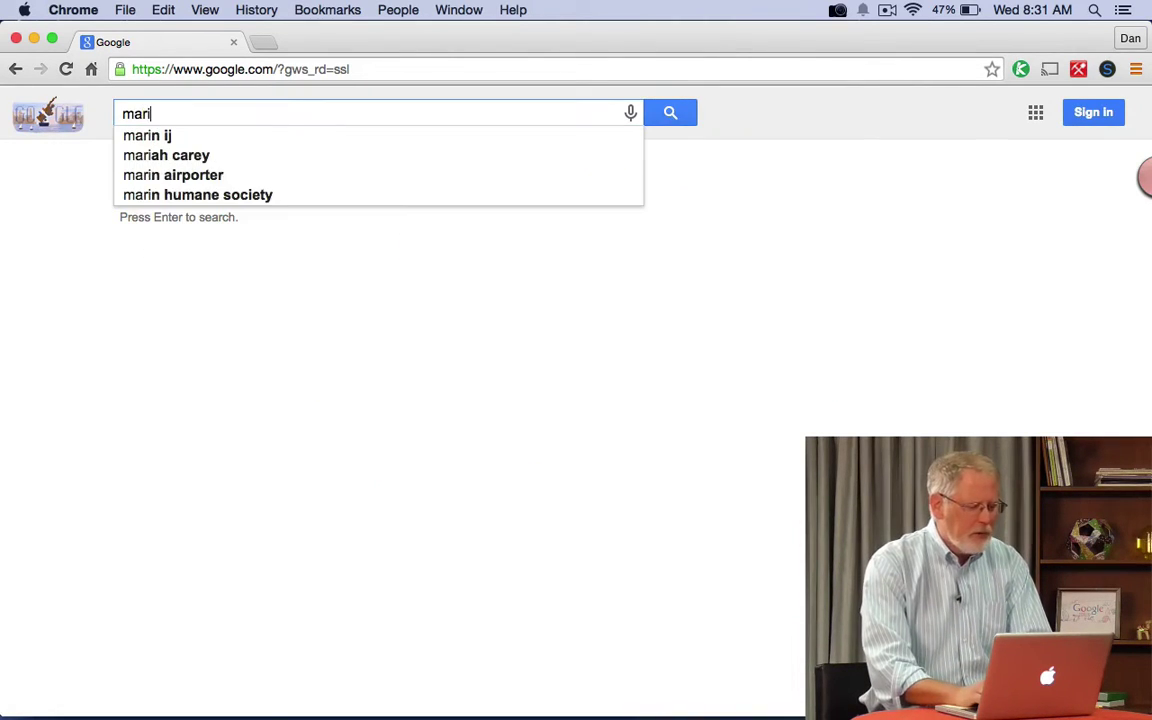
text(culture)
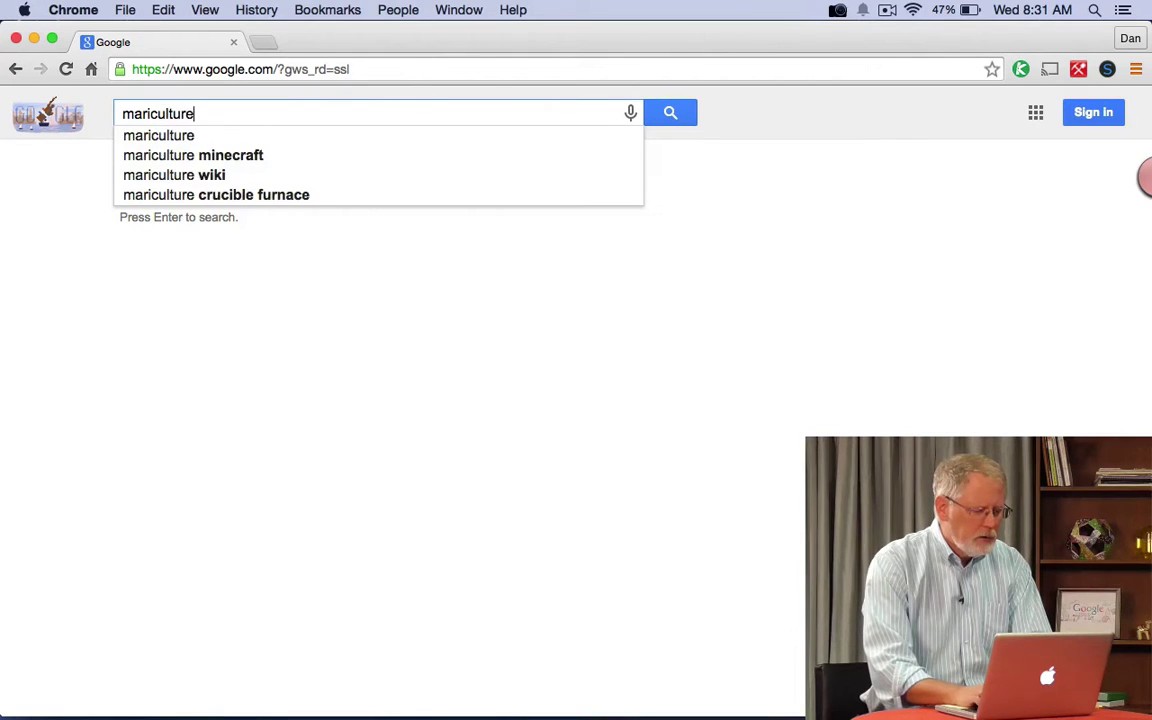
key(Return)
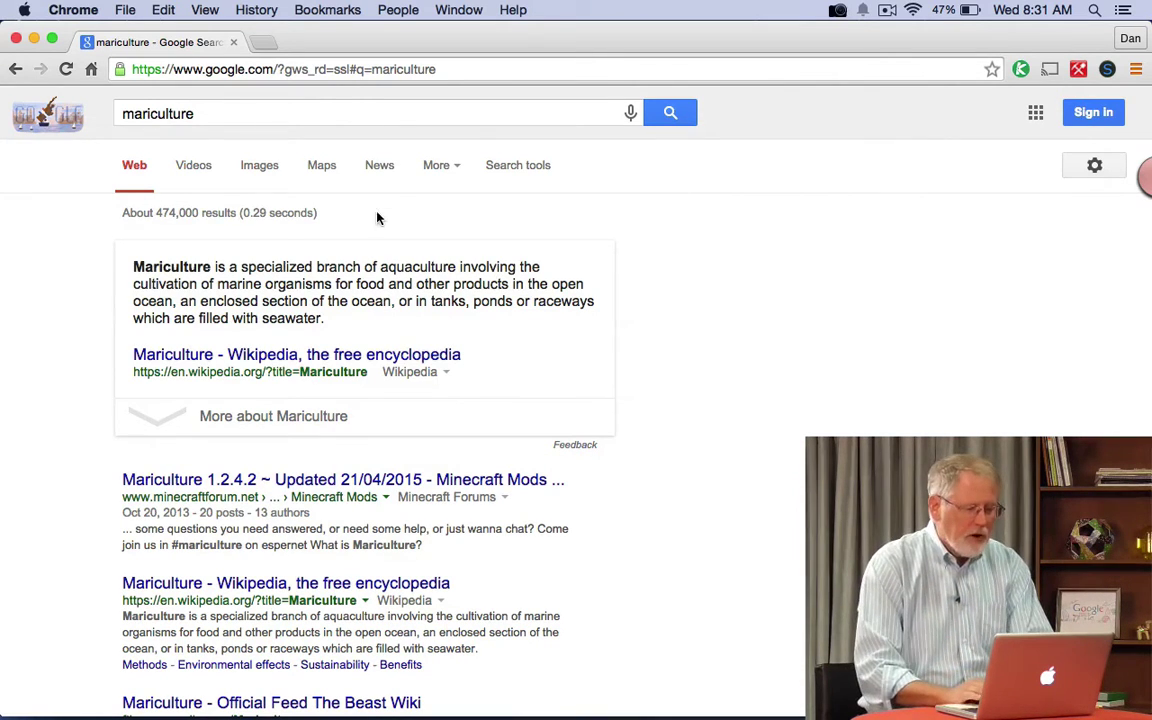
click(250, 113)
text(site;.)
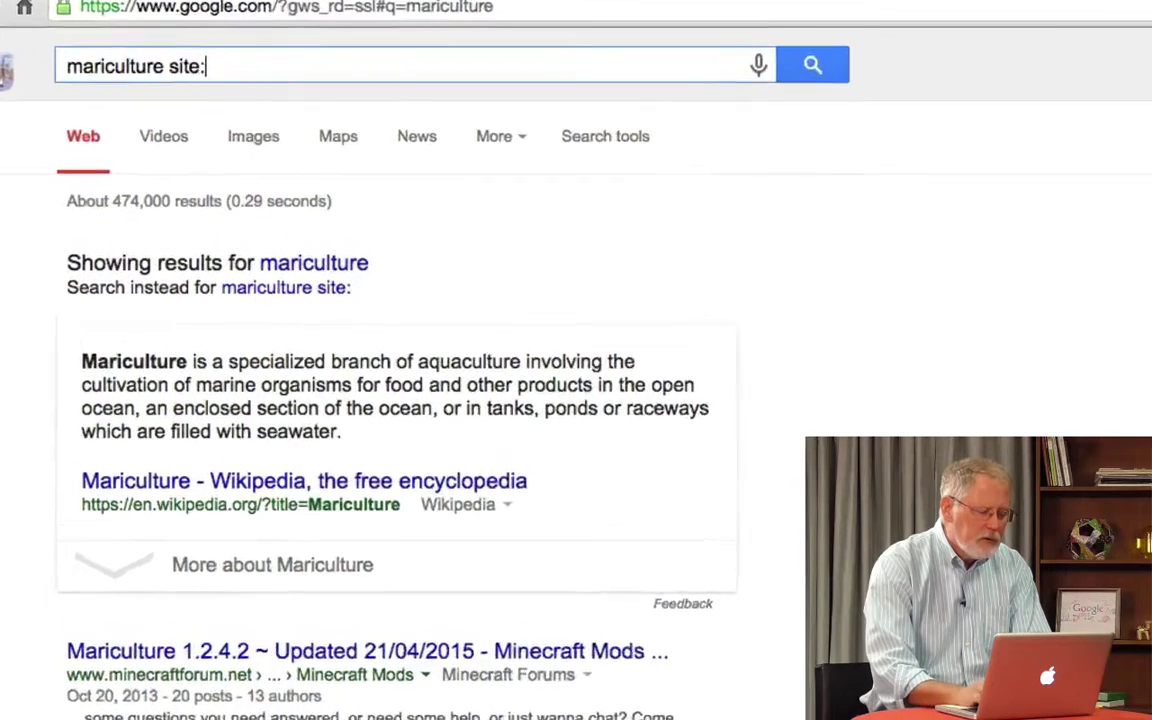
text(com)
key(Return)
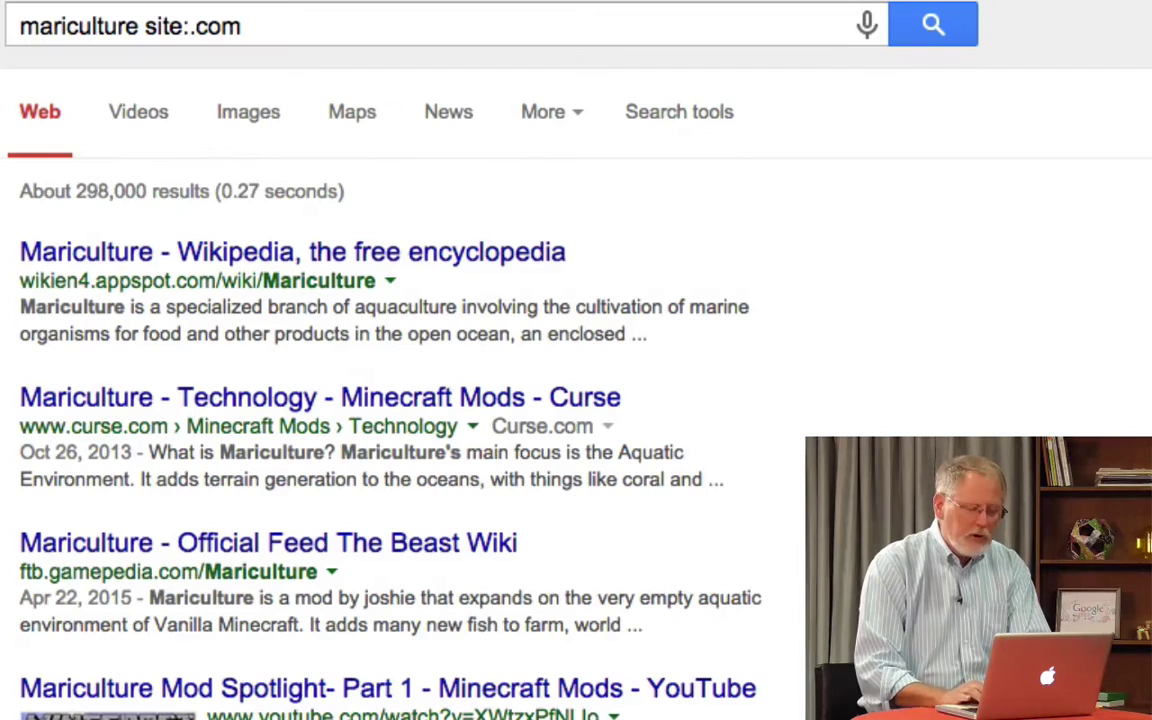
scroll(424, 571, down, 1)
scroll(426, 570, down, 5)
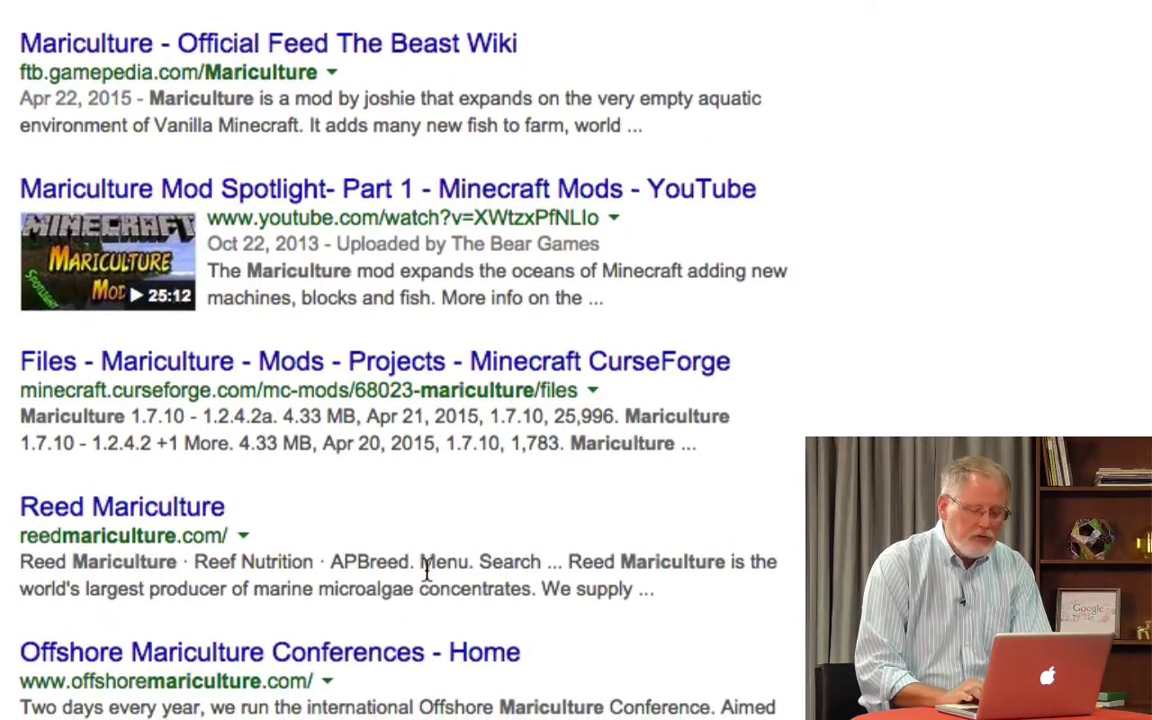
scroll(426, 571, down, 1)
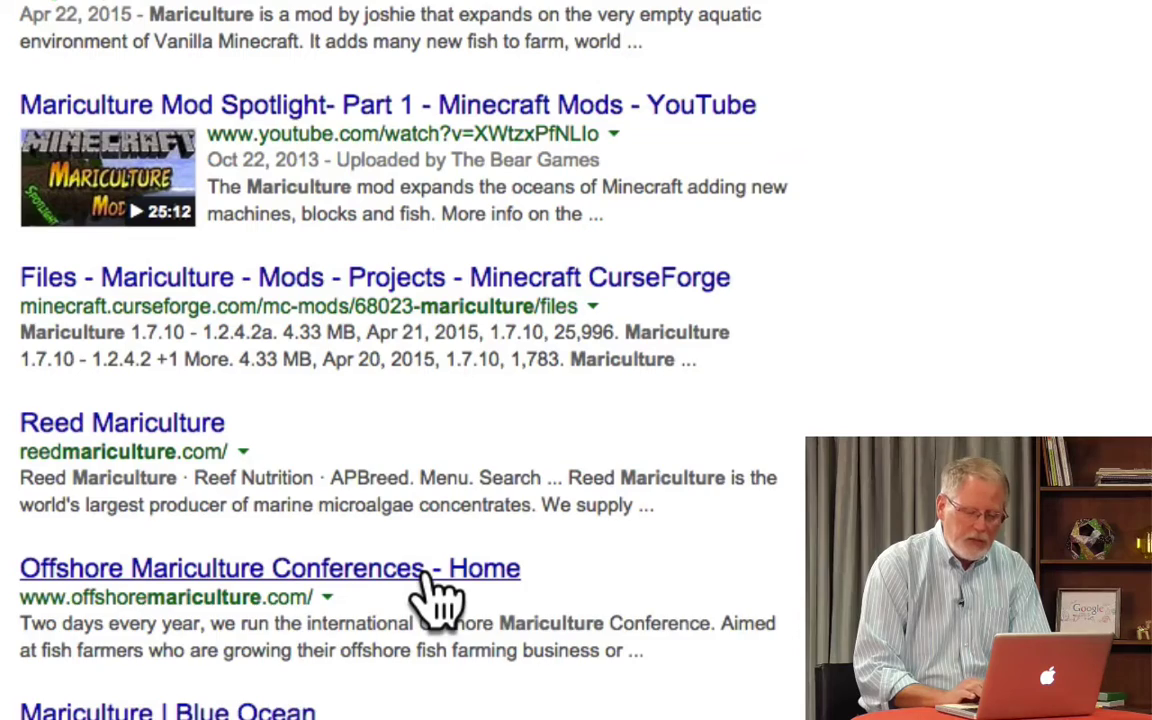
scroll(440, 595, up, 7)
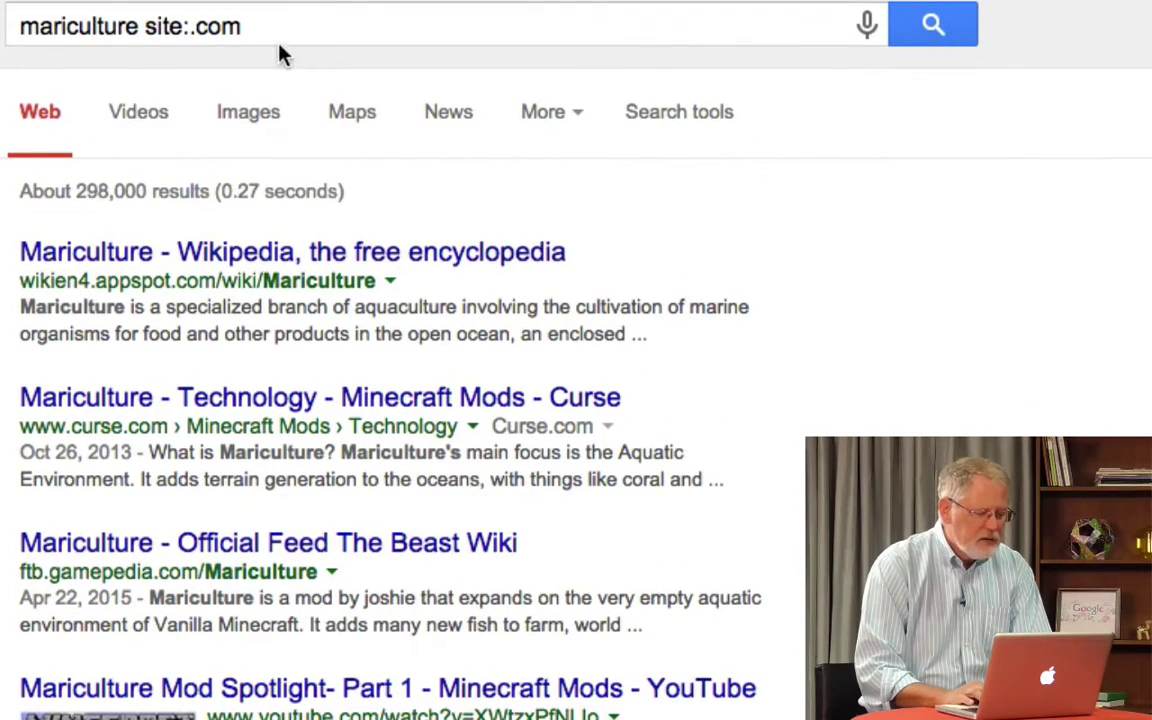
Step: Change the domain from .com to edu, giving mariculture site:edu with about 19,500 results
click(266, 30)
key(BackSpace)
key(BackSpace)
key(BackSpace)
key(BackSpace)
text(edu)
key(BackSpace)
key(BackSpace)
text(du)
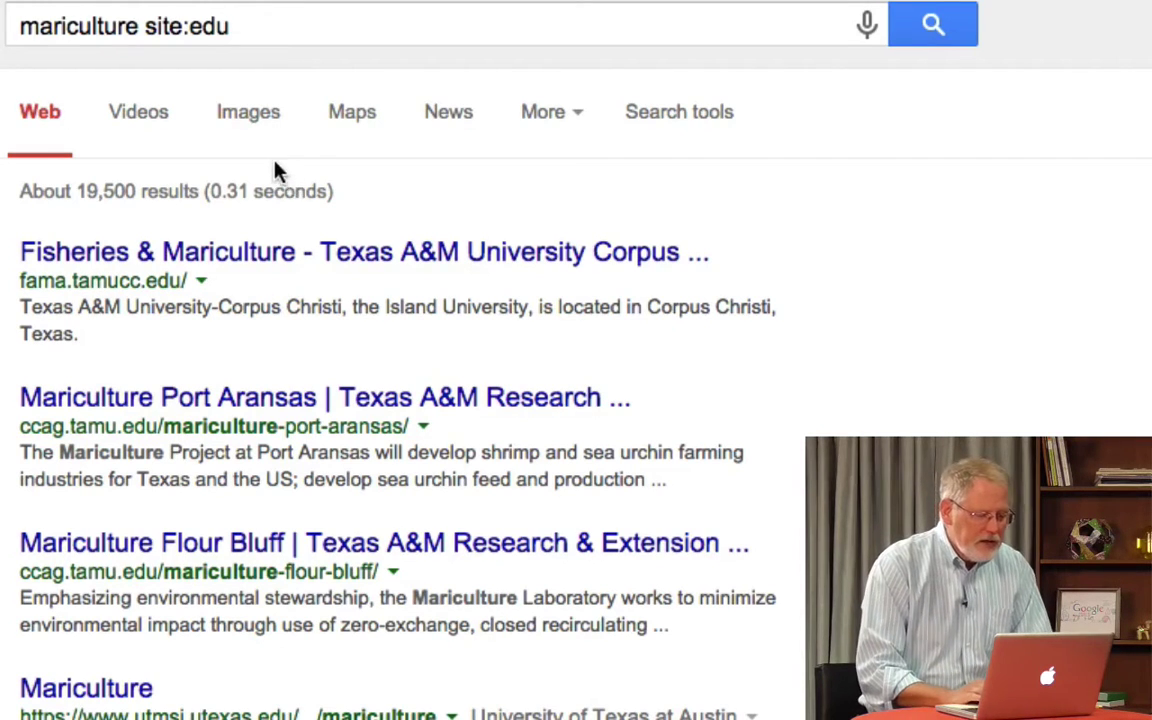
Step: Browse the image results for mariculture site:edu
click(247, 112)
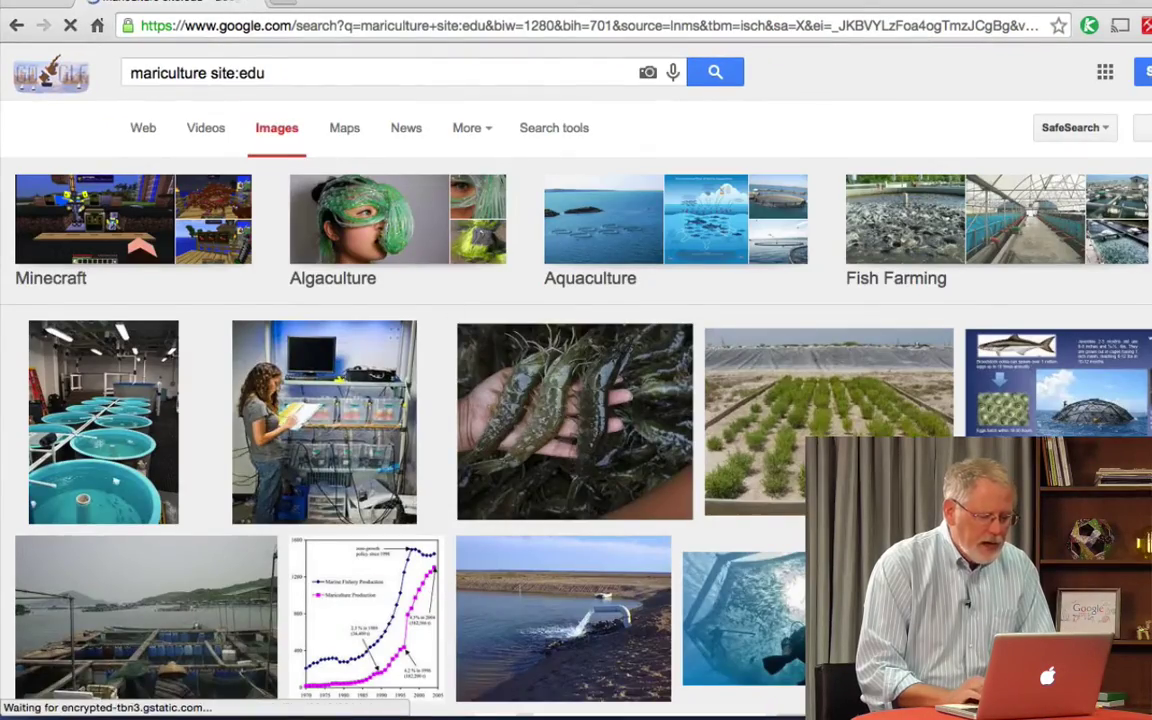
scroll(561, 419, down, 5)
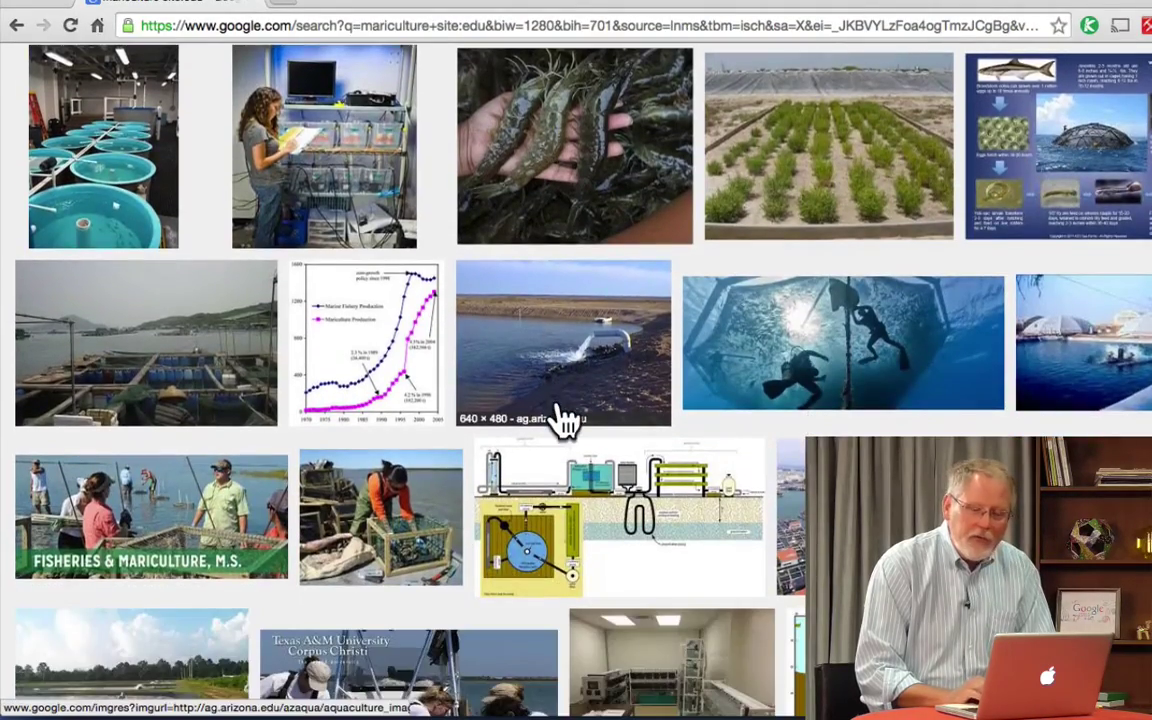
scroll(561, 419, down, 5)
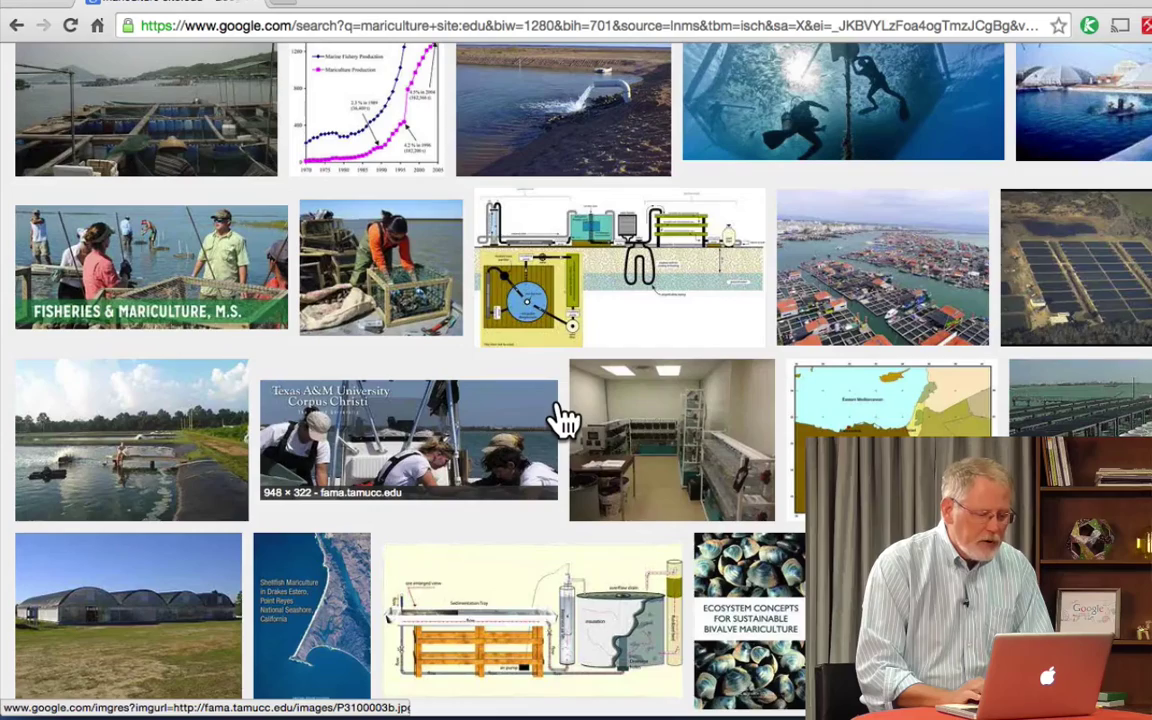
scroll(561, 419, up, 10)
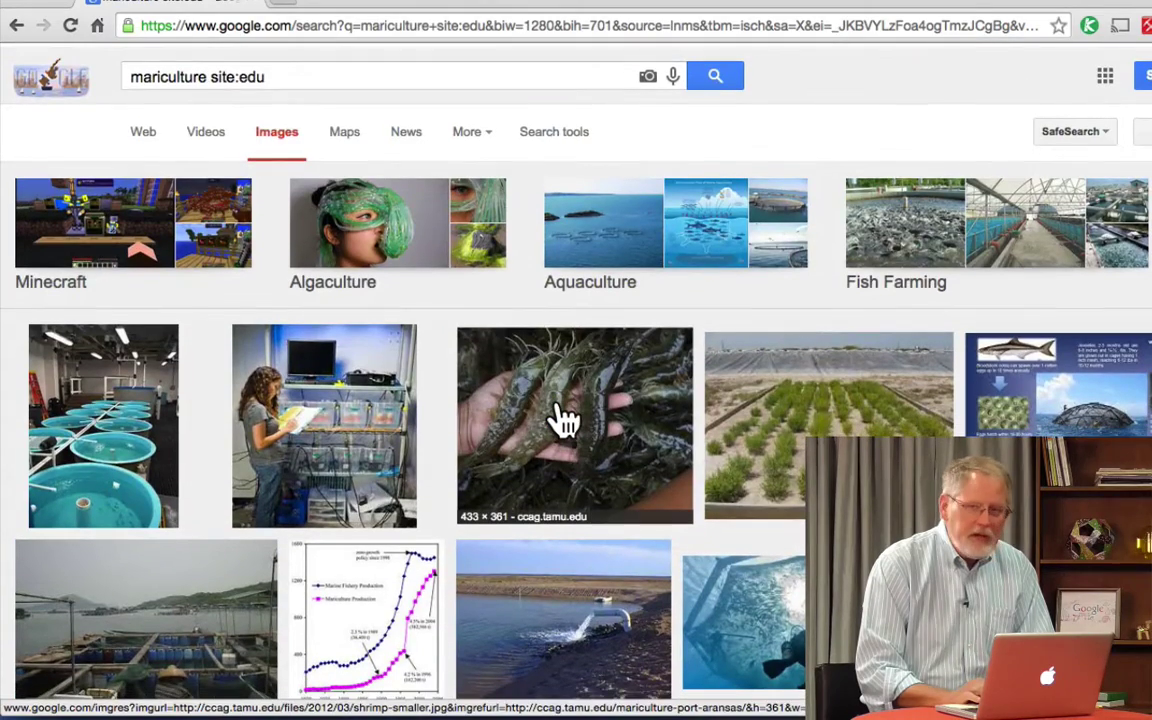
Step: Switch the query to mariculture site:gov and show its 5 News results
click(282, 79)
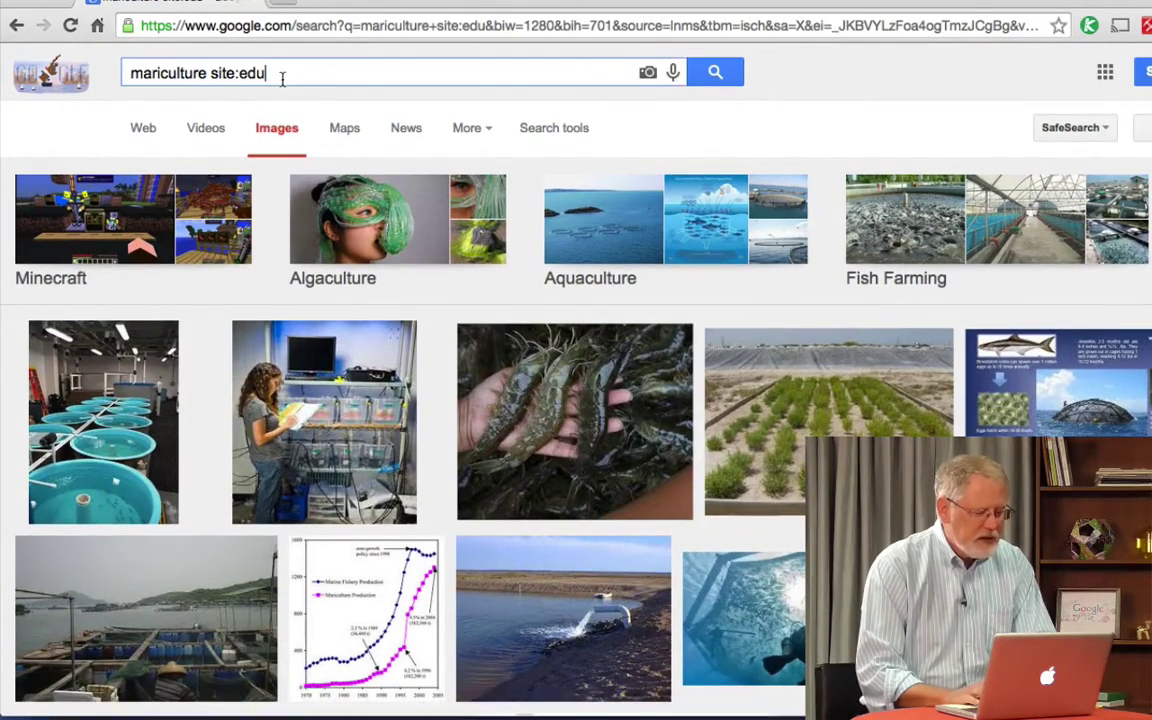
key(BackSpace)
key(BackSpace)
key(BackSpace)
text(gov)
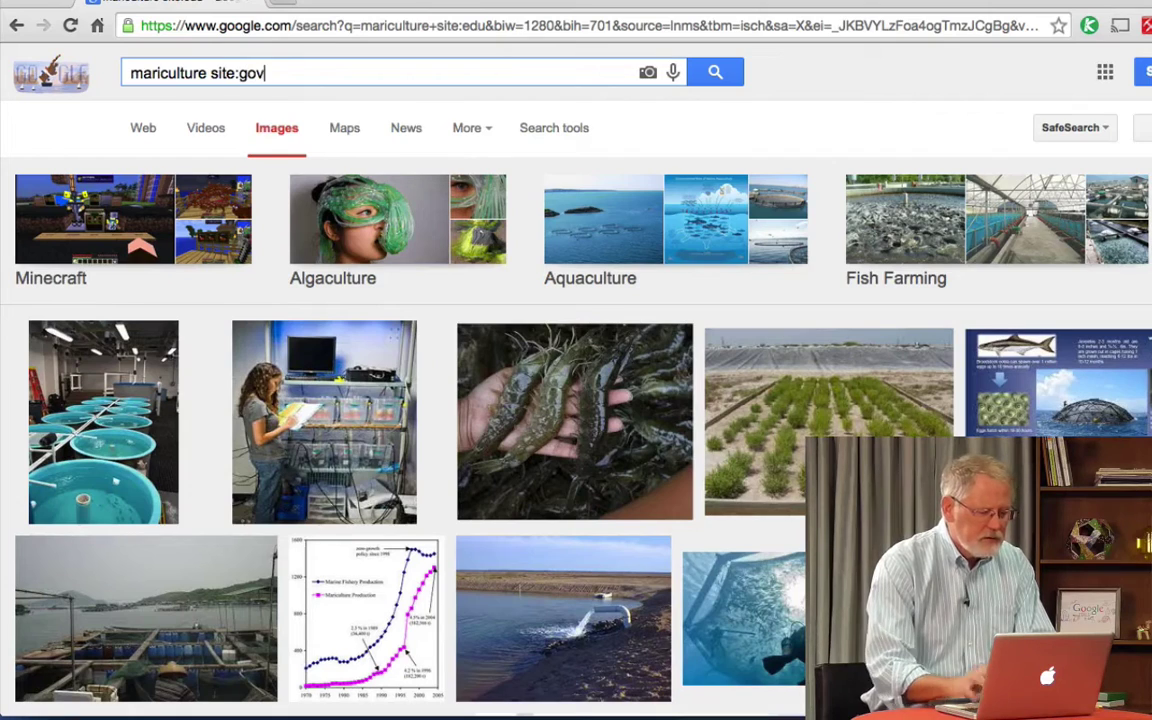
key(Return)
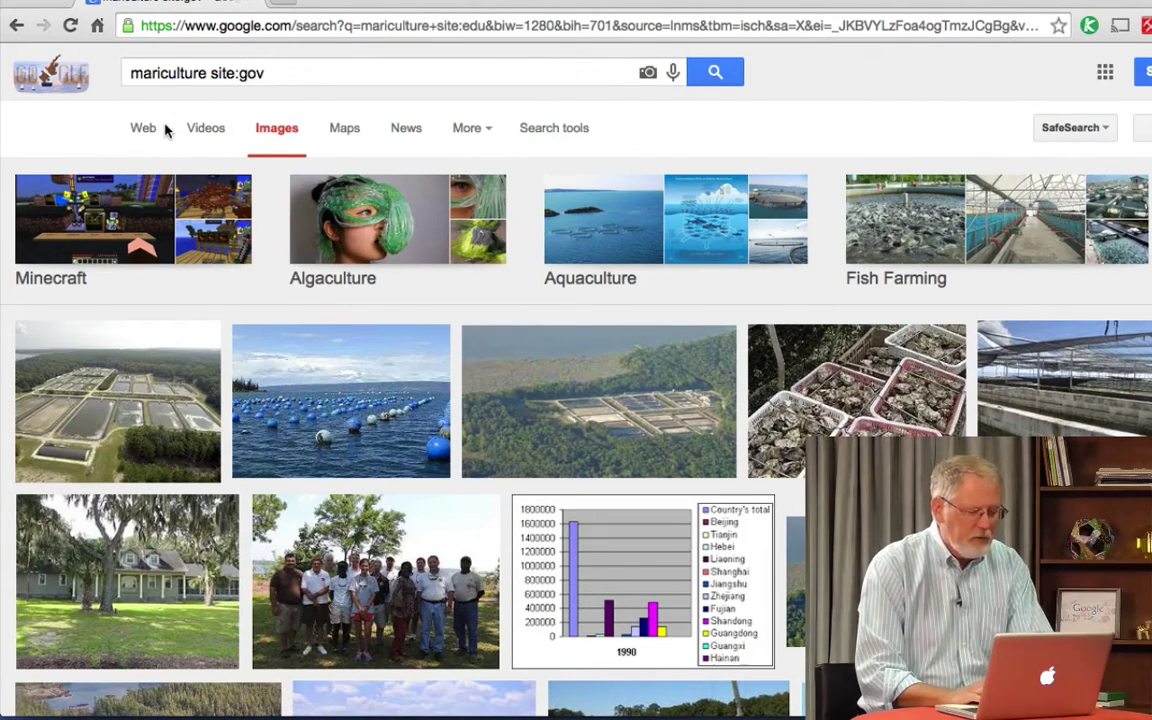
click(408, 132)
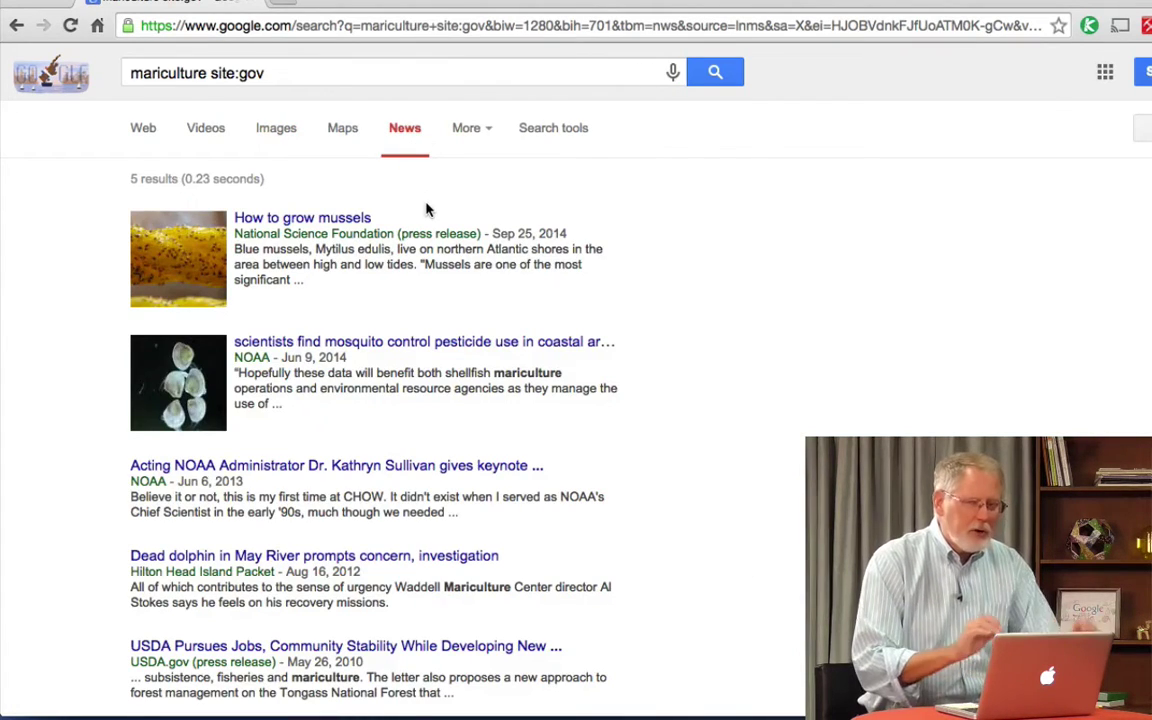